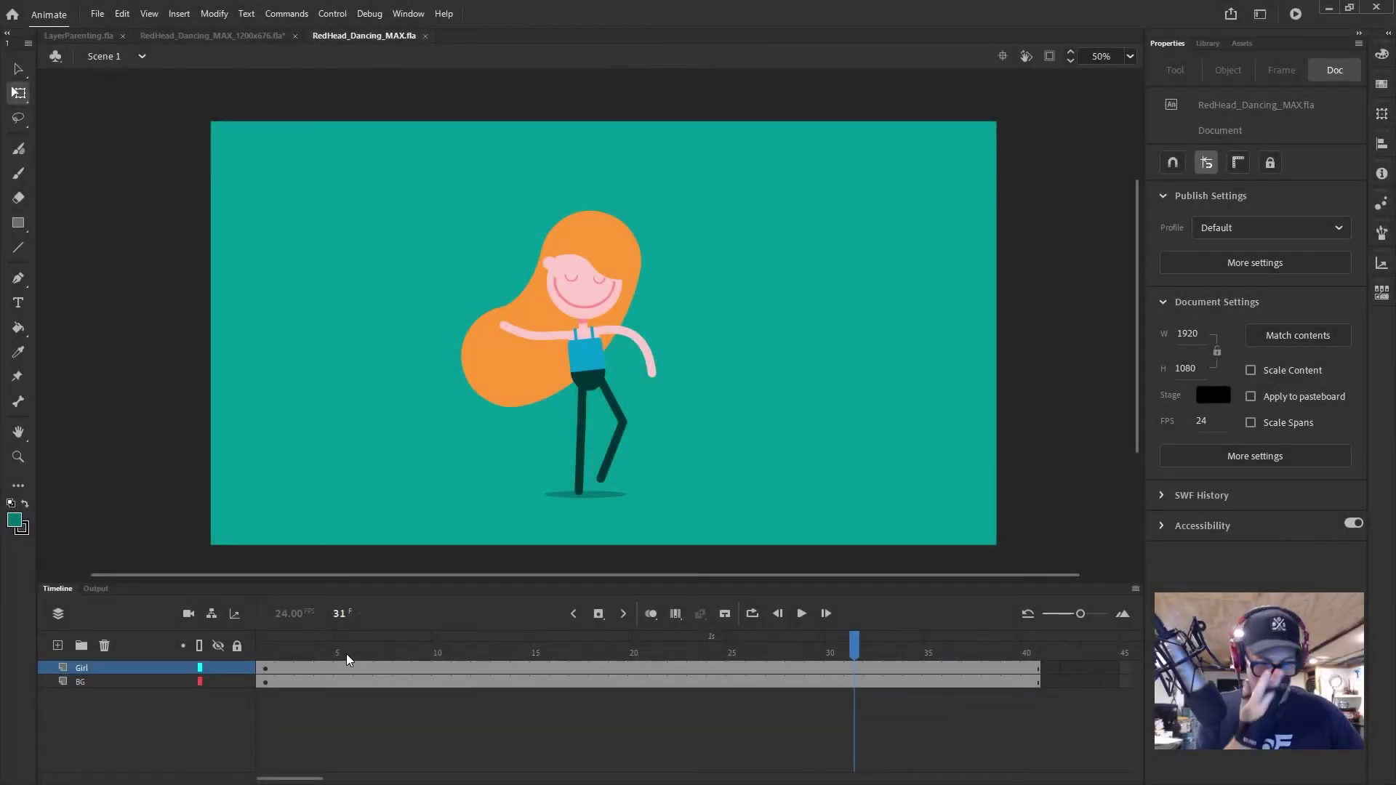
- Scrub and play the dance animation in Animate across frames 1 to 25
key("shift+comma")
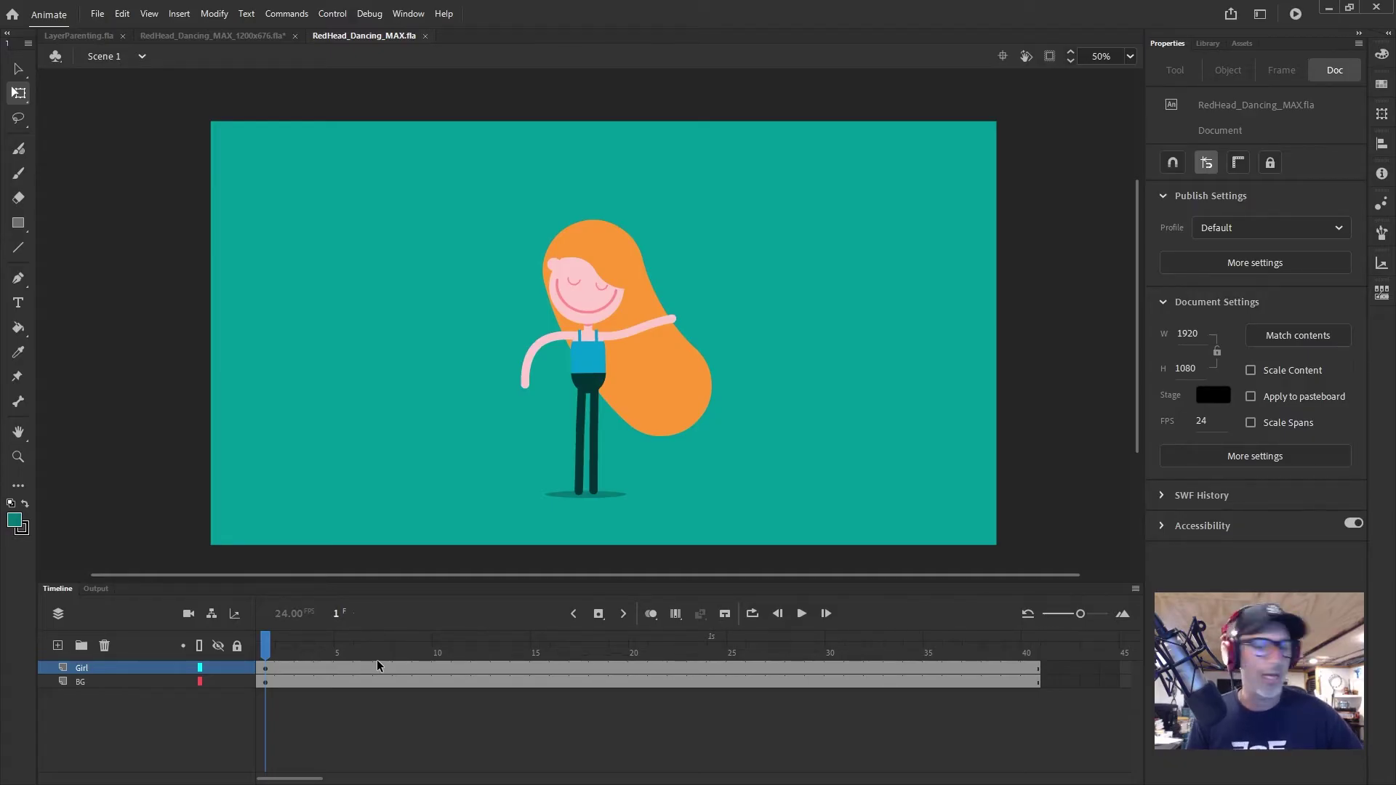
left_click_drag(571, 666, 279, 668)
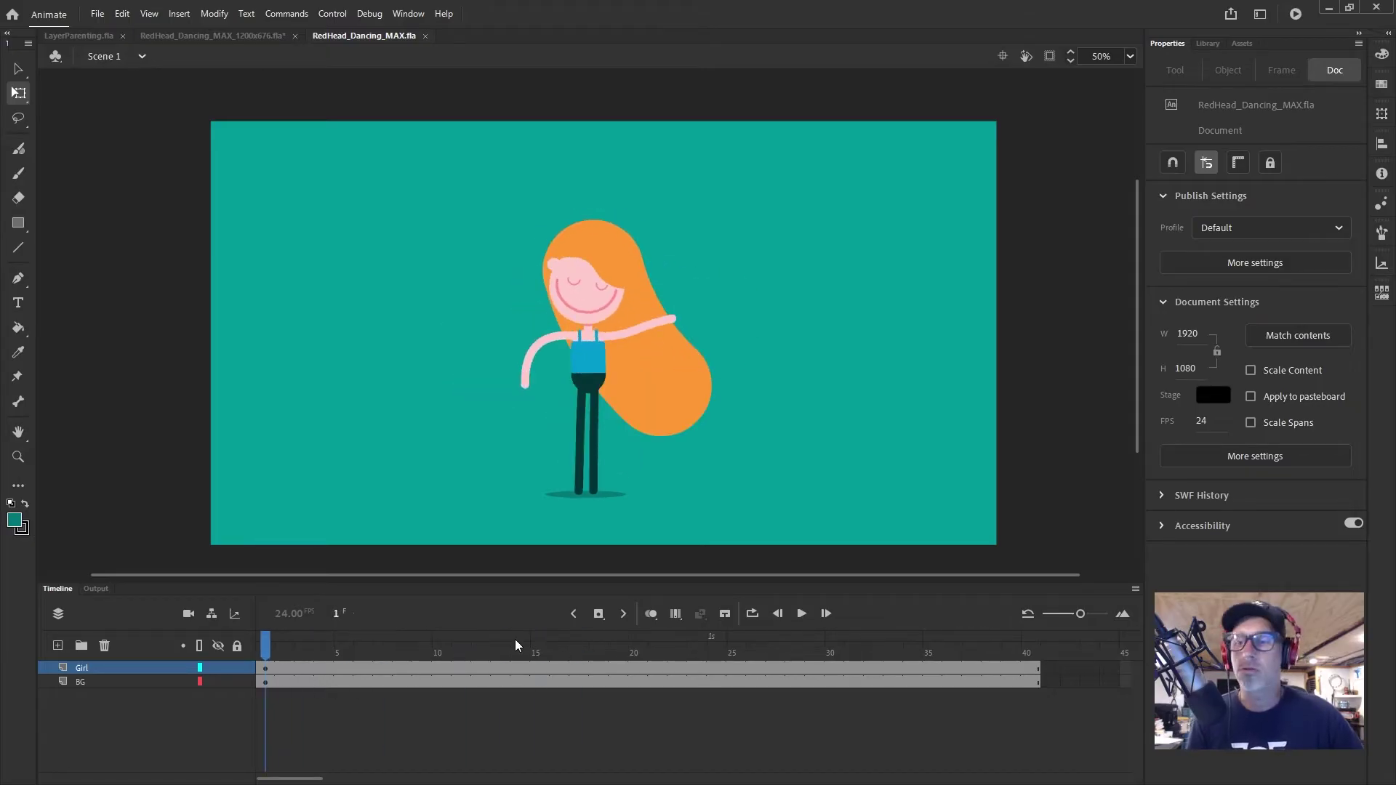
key("Return")
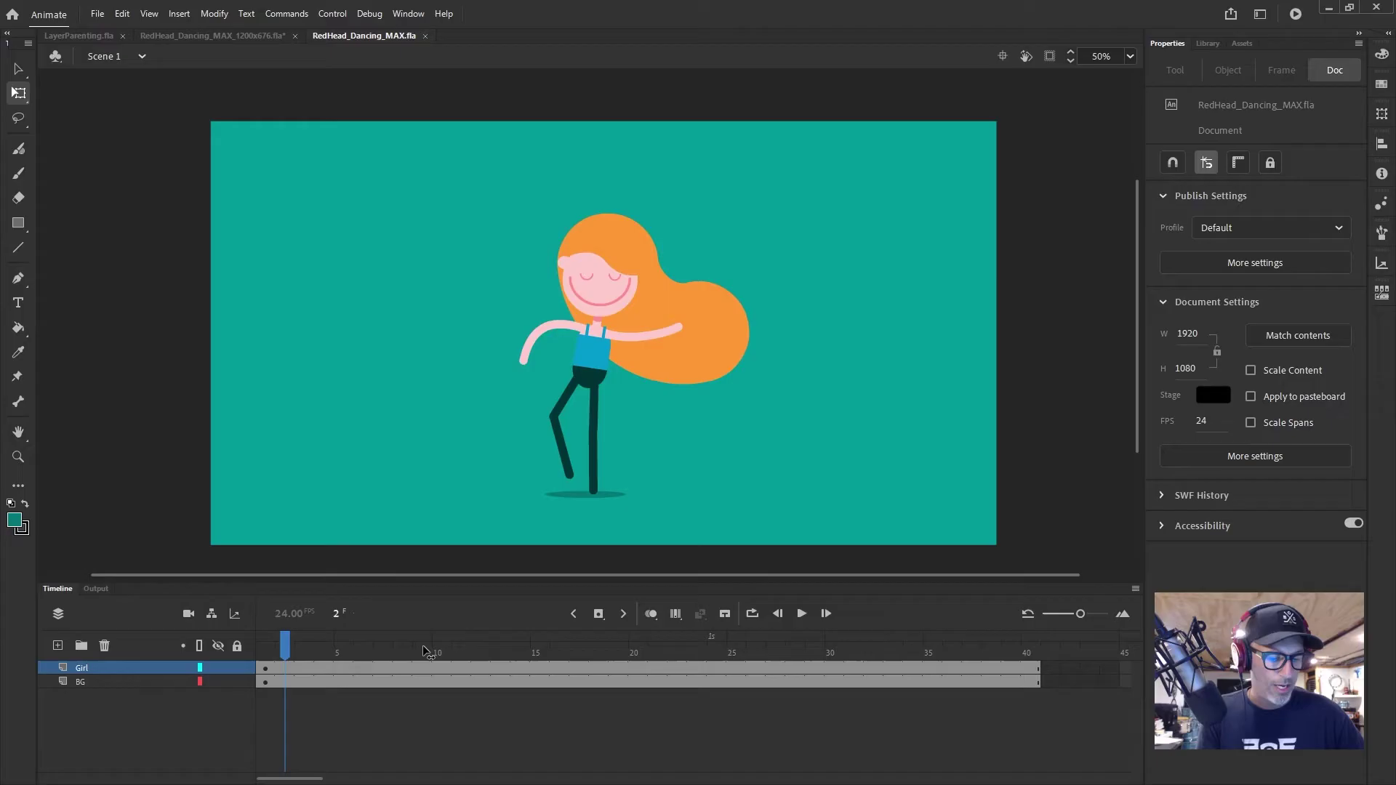
left_click(736, 651)
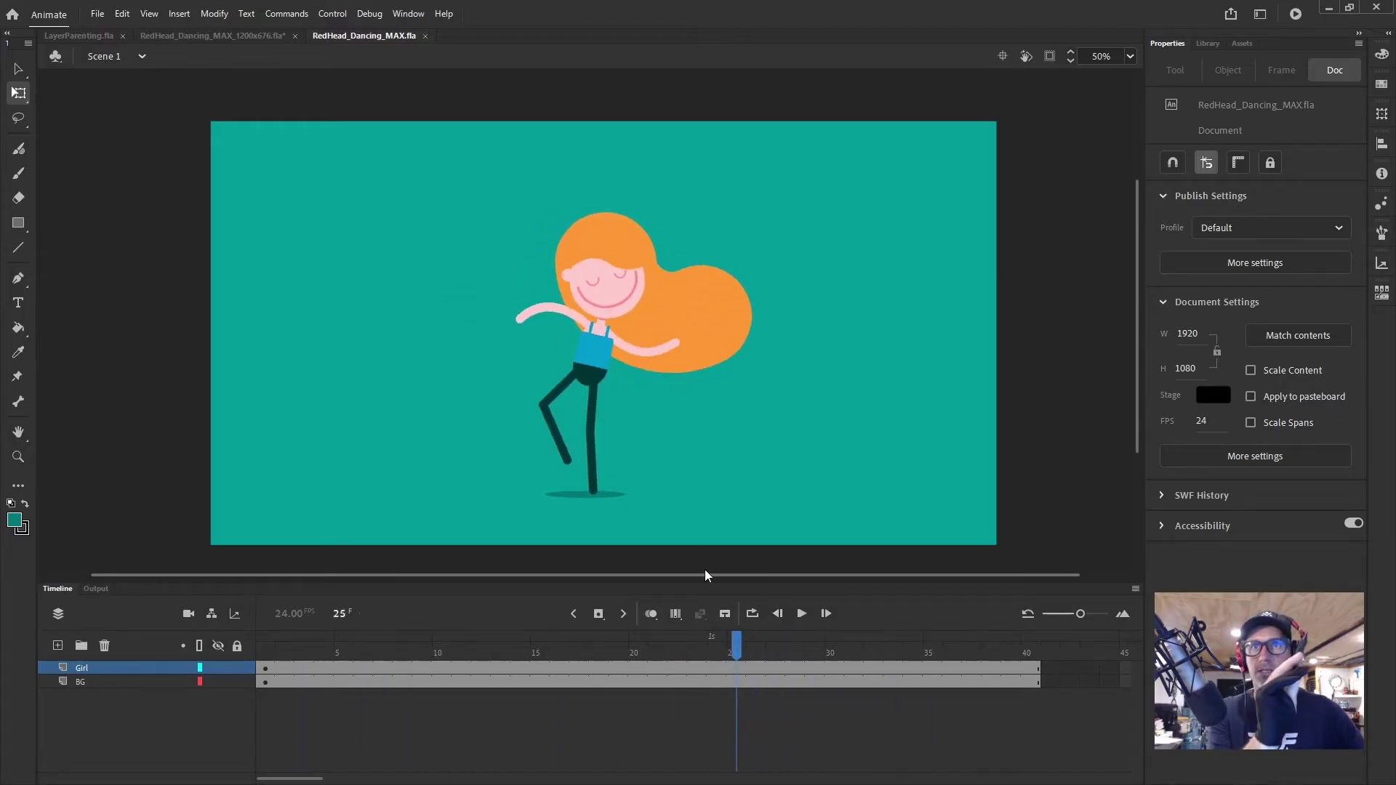
left_click_drag(739, 652, 328, 650)
key("Return")
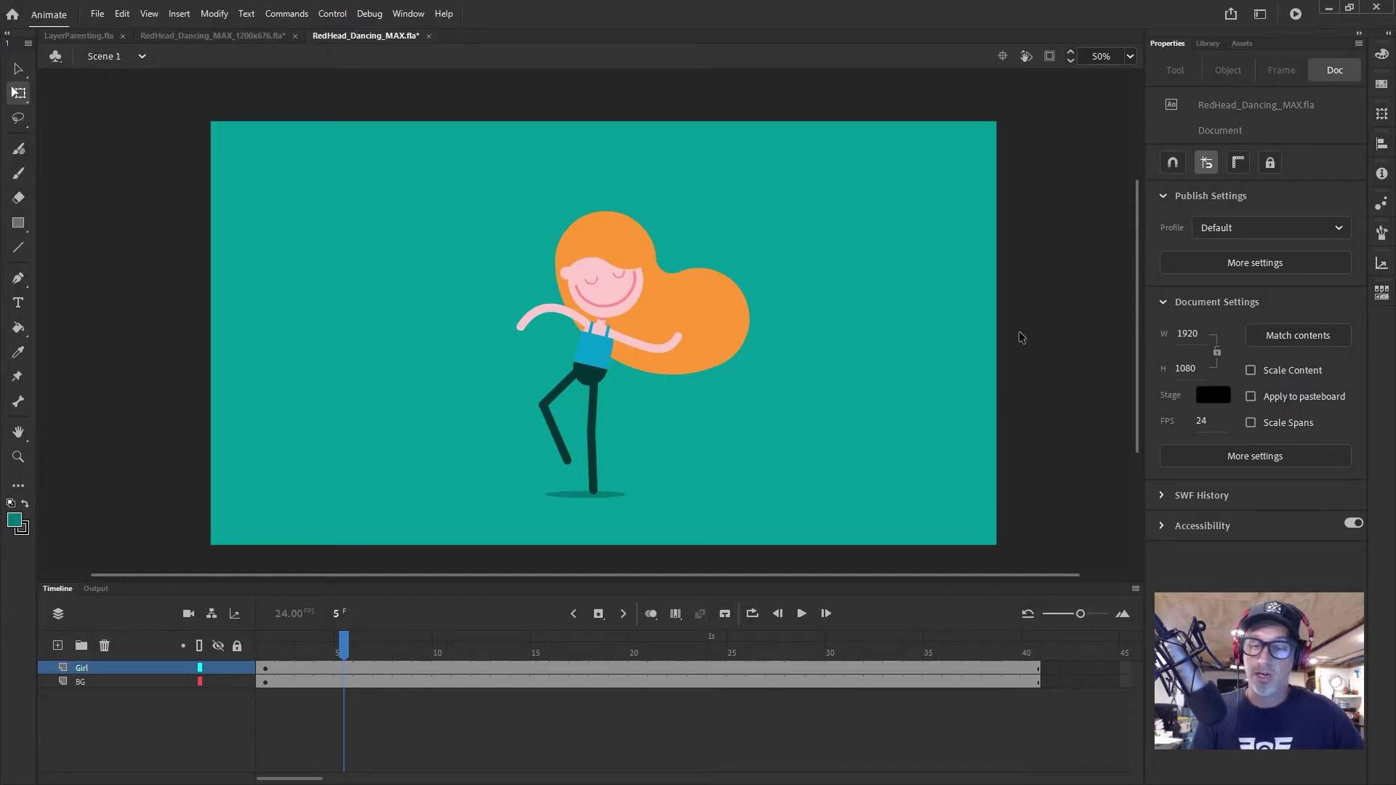
key("Return")
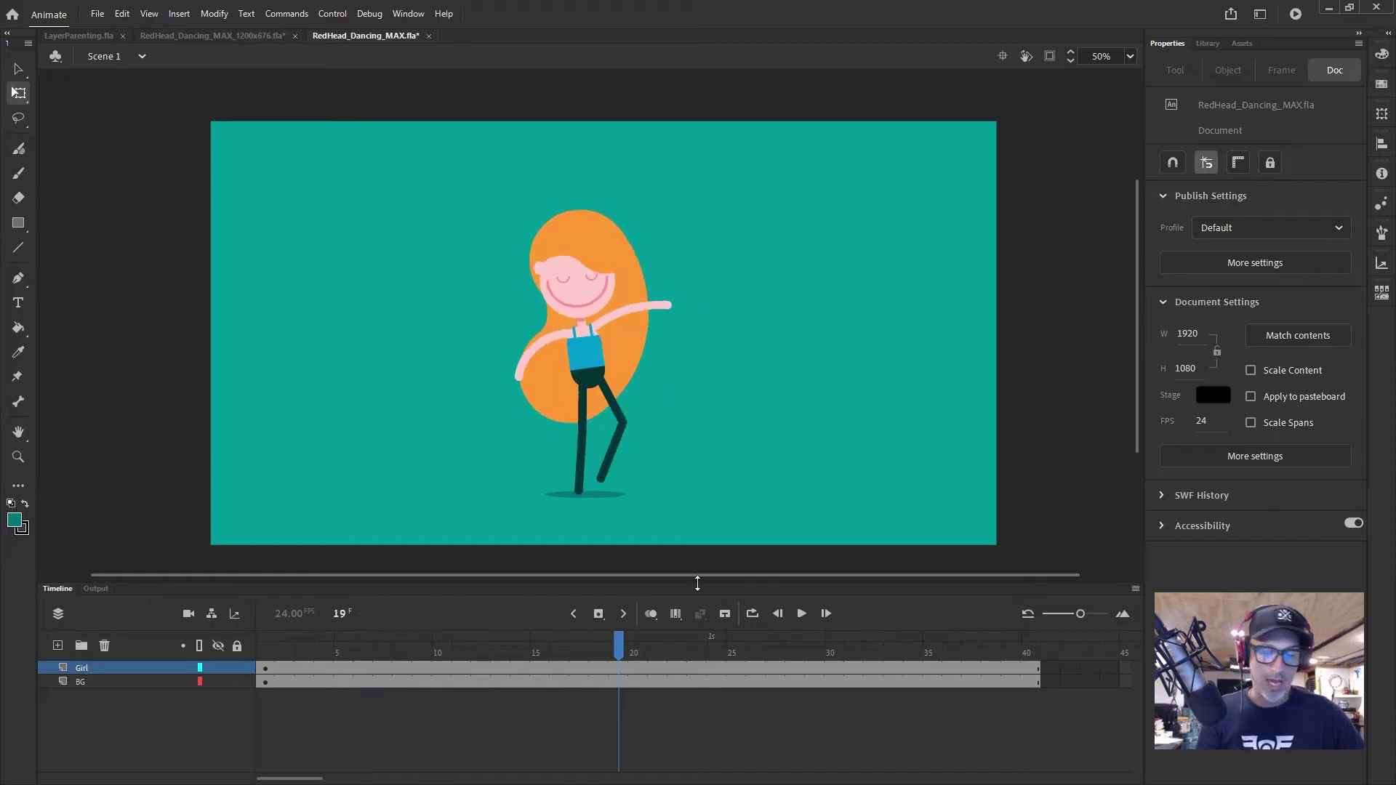
key("Return")
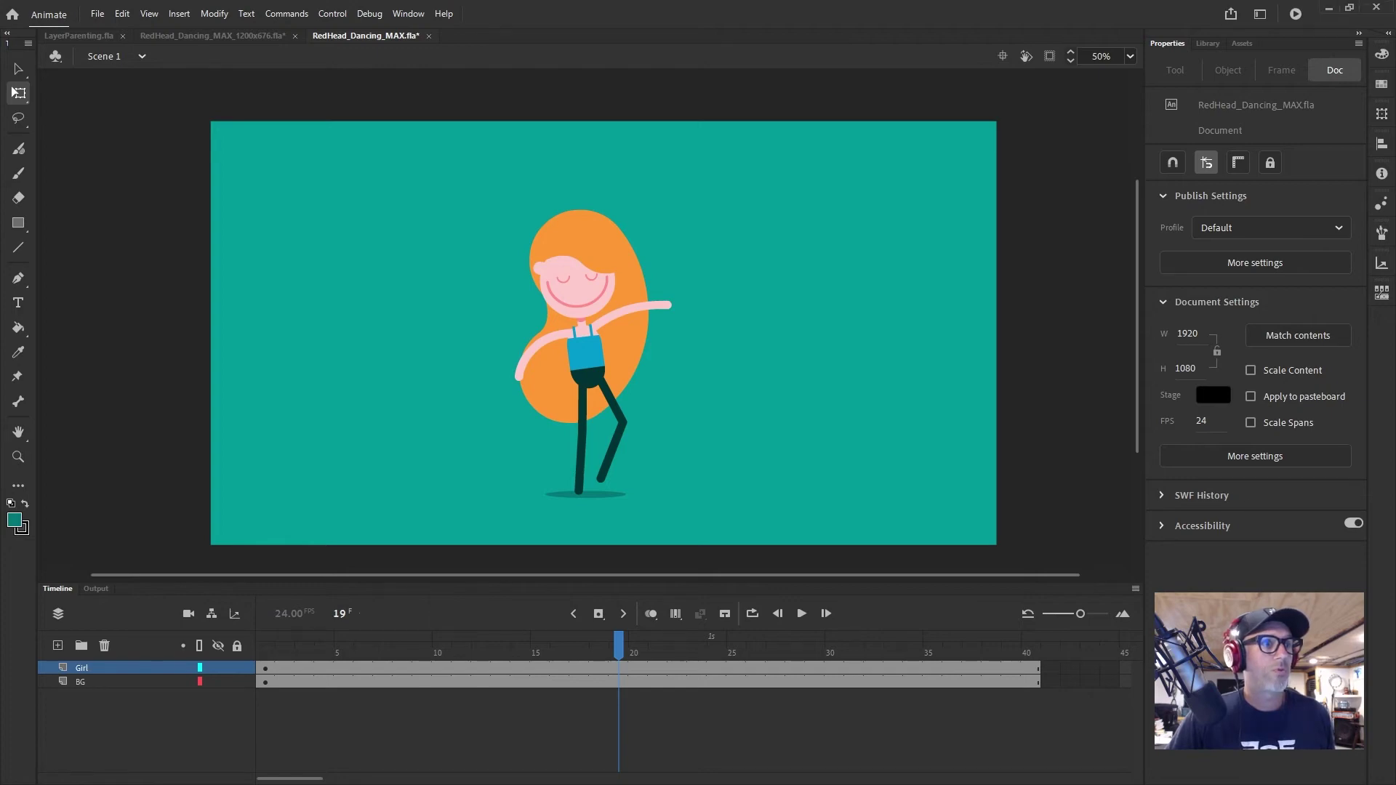
- Open Windows Settings on System > Power & sleep
key("super+i")
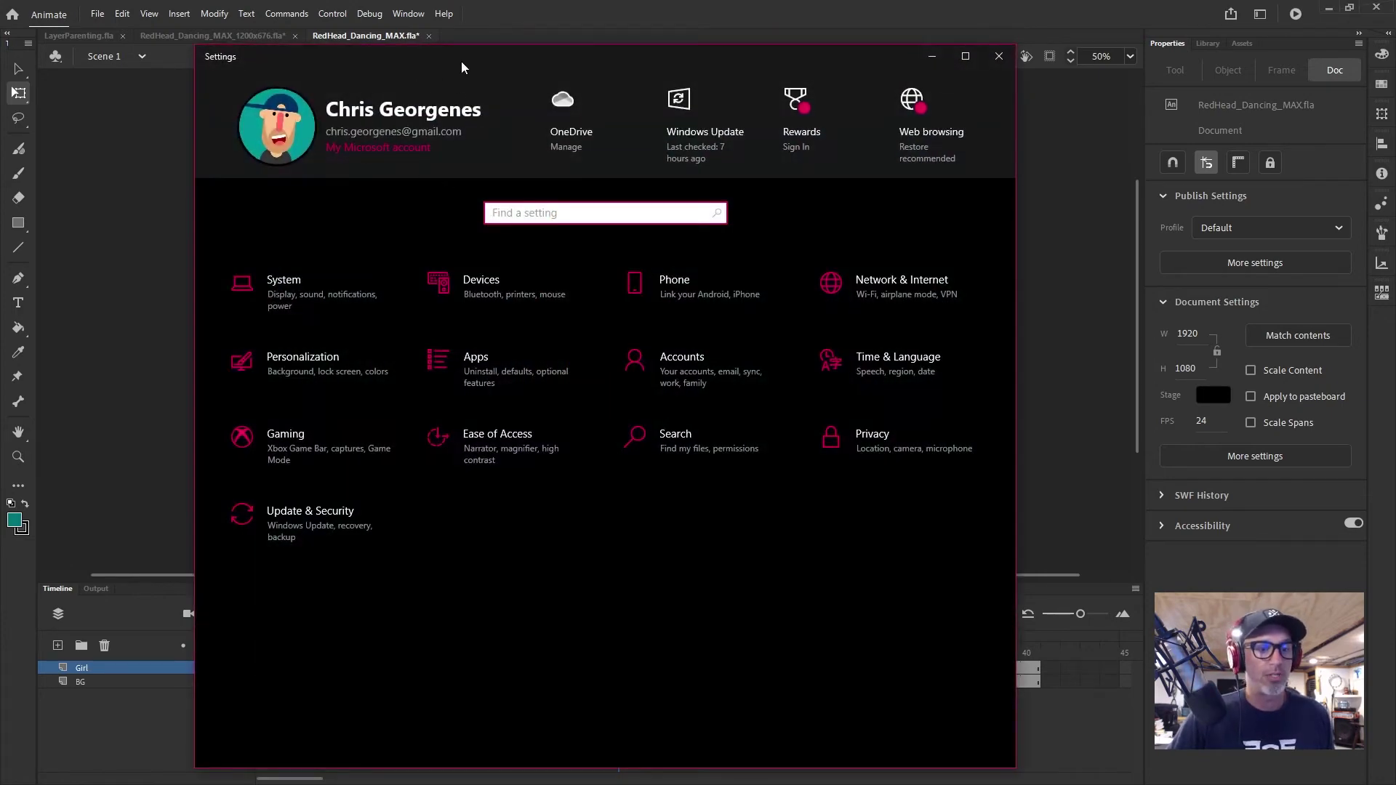
left_click_drag(461, 61, 478, 60)
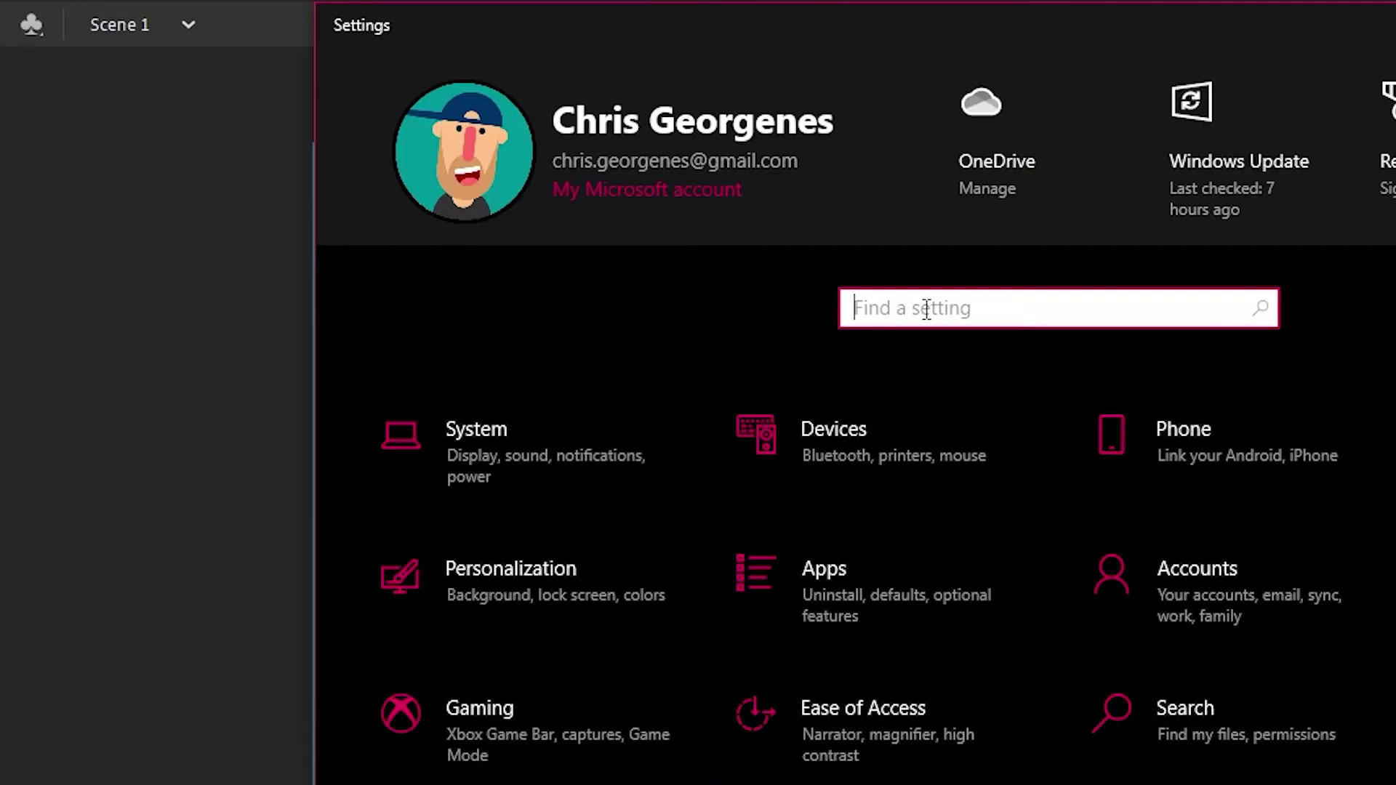
left_click(508, 423)
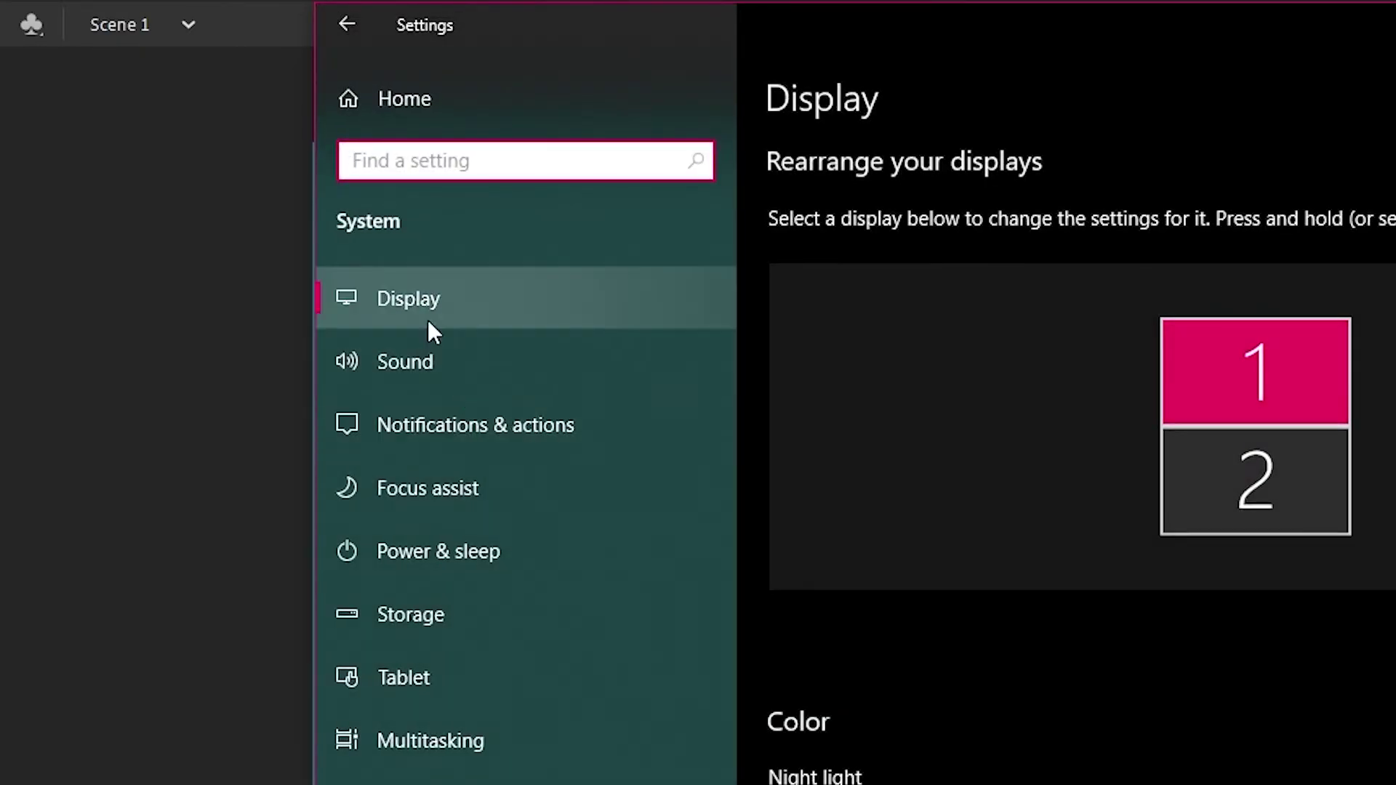
left_click(416, 553)
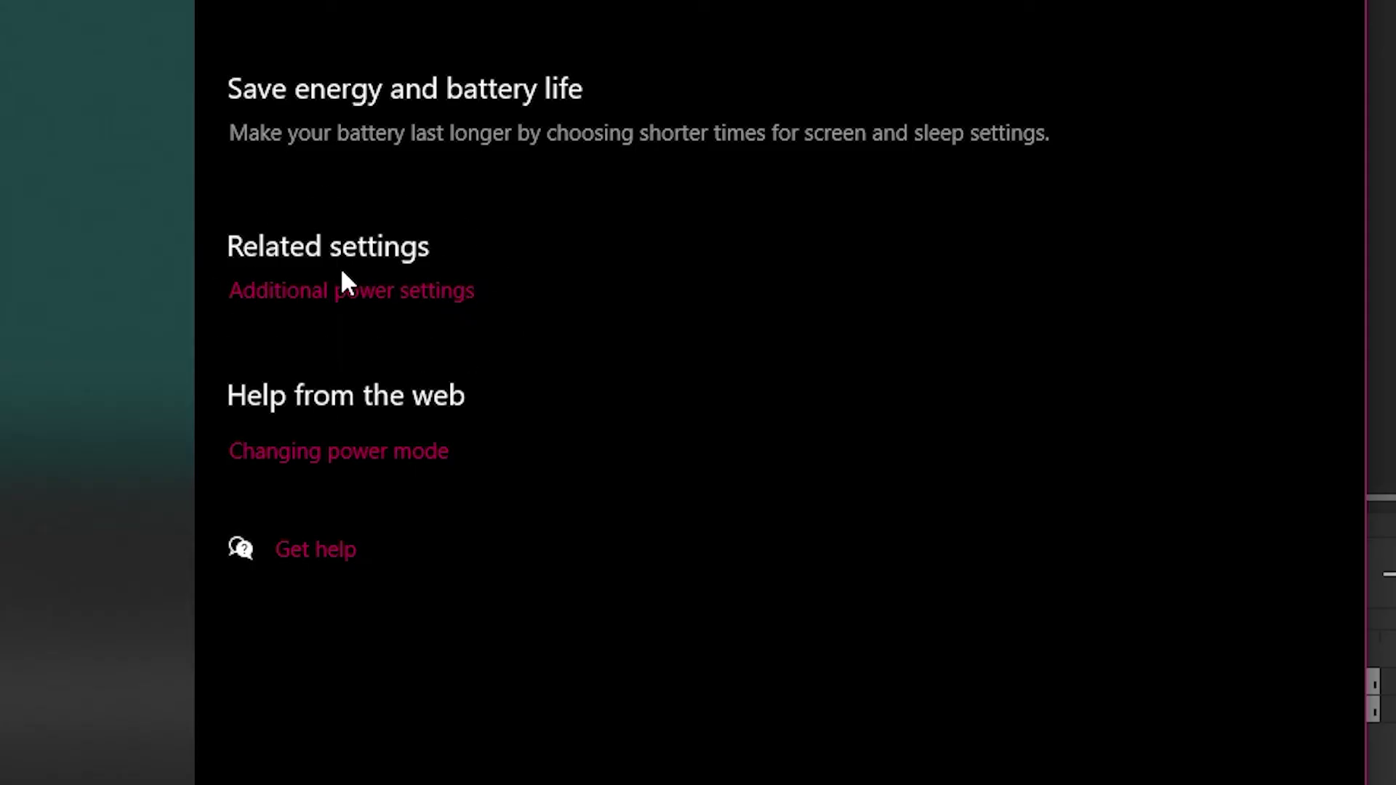
- Open Power Options and edit the High performance plan's settings
left_click(349, 289)
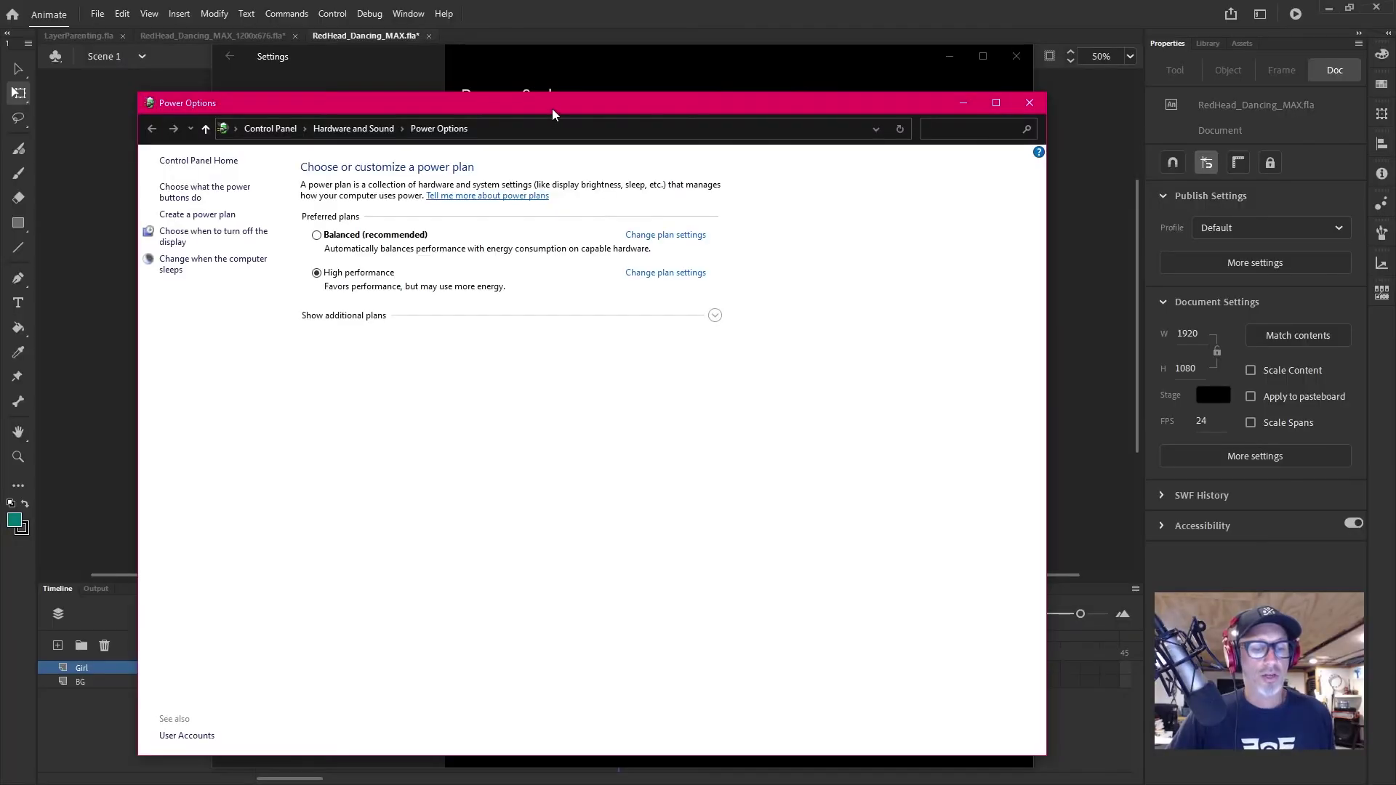
left_click_drag(551, 108, 637, 76)
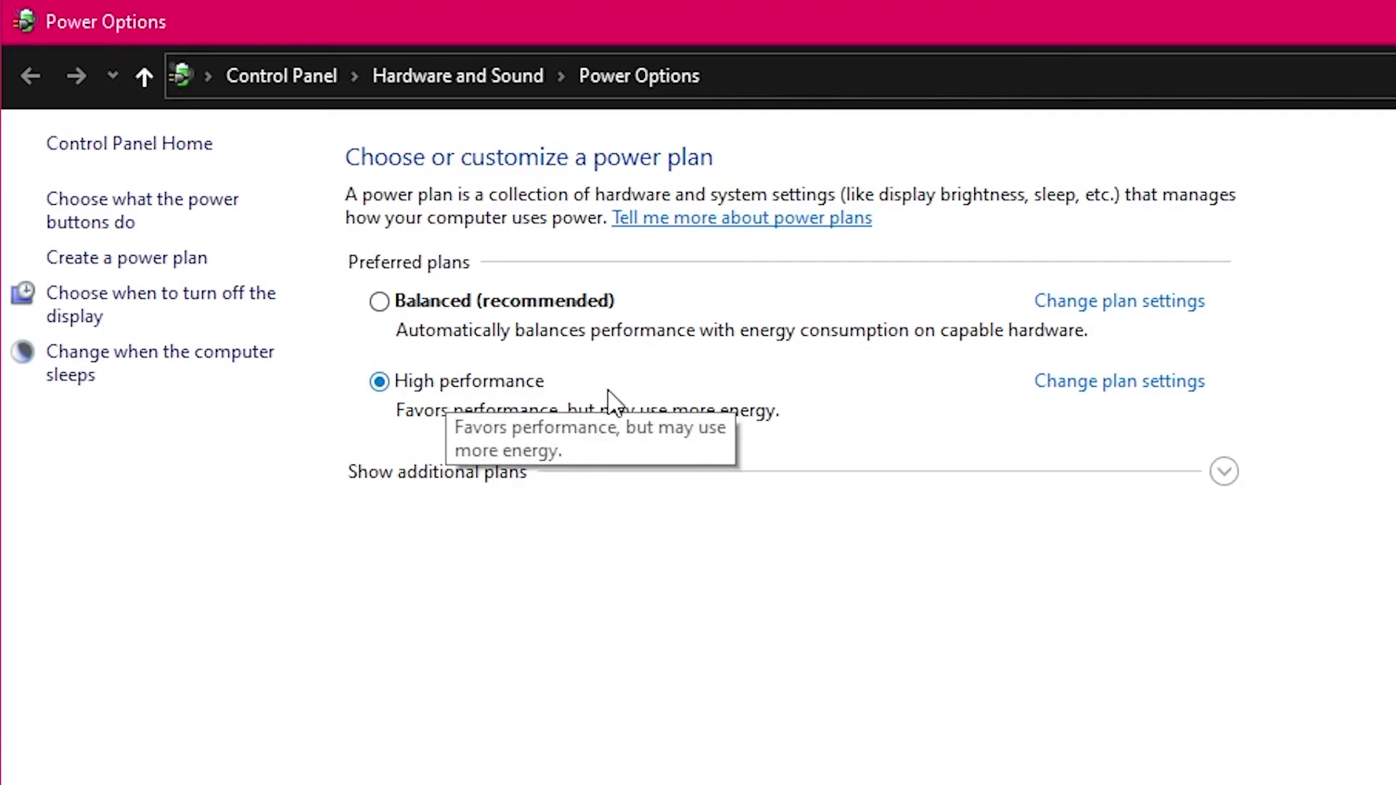
left_click(1123, 382)
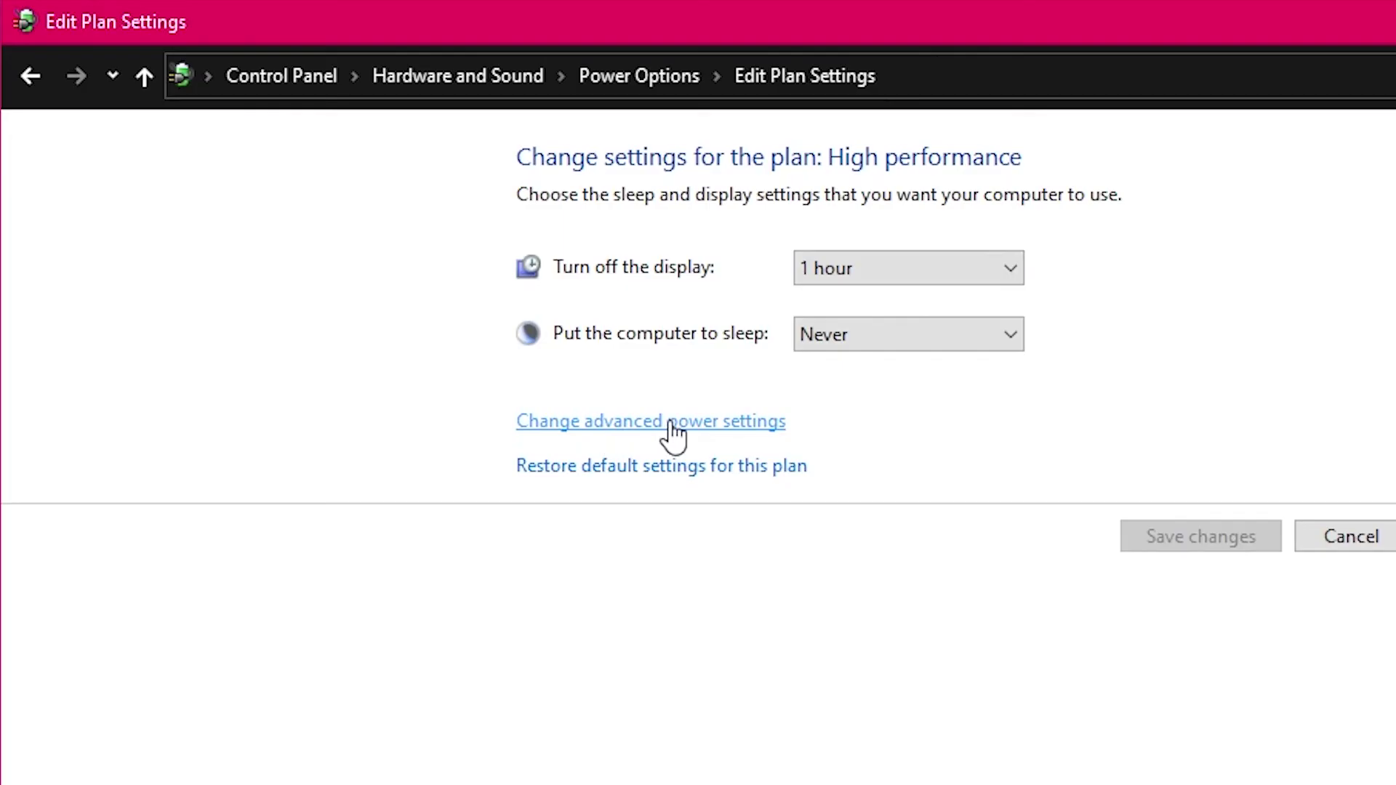
- Open the advanced power settings and expand USB settings to show USB selective suspend
left_click(709, 423)
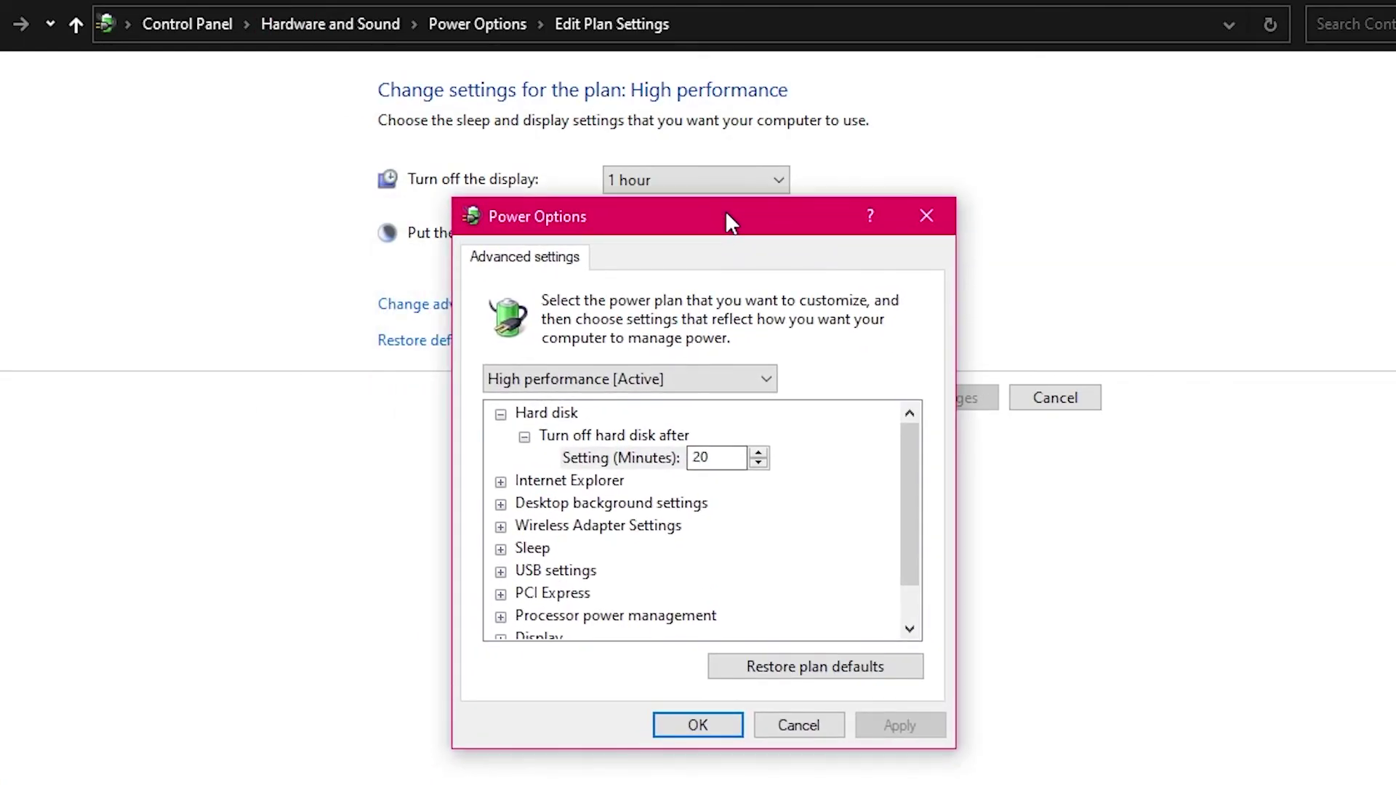
left_click_drag(685, 226, 679, 202)
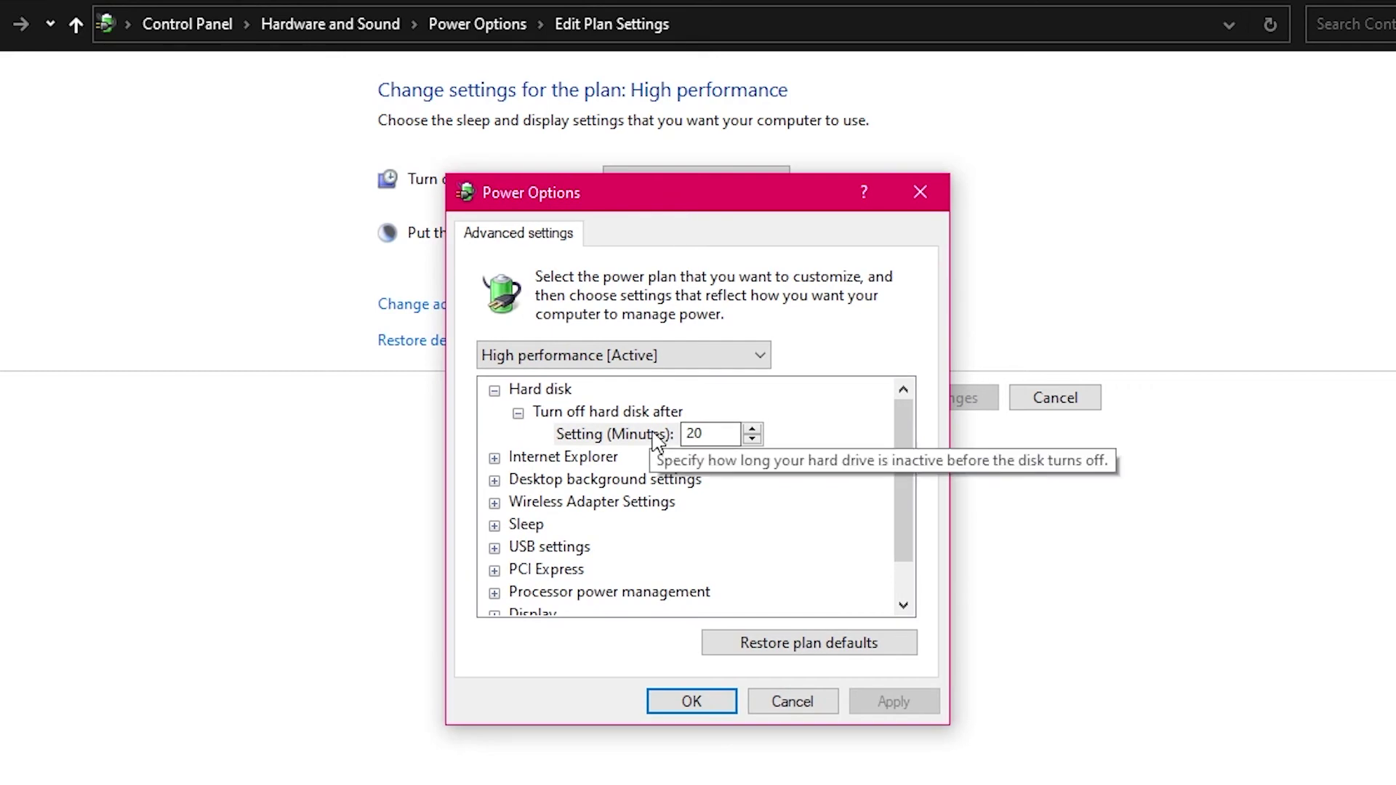
left_click(494, 390)
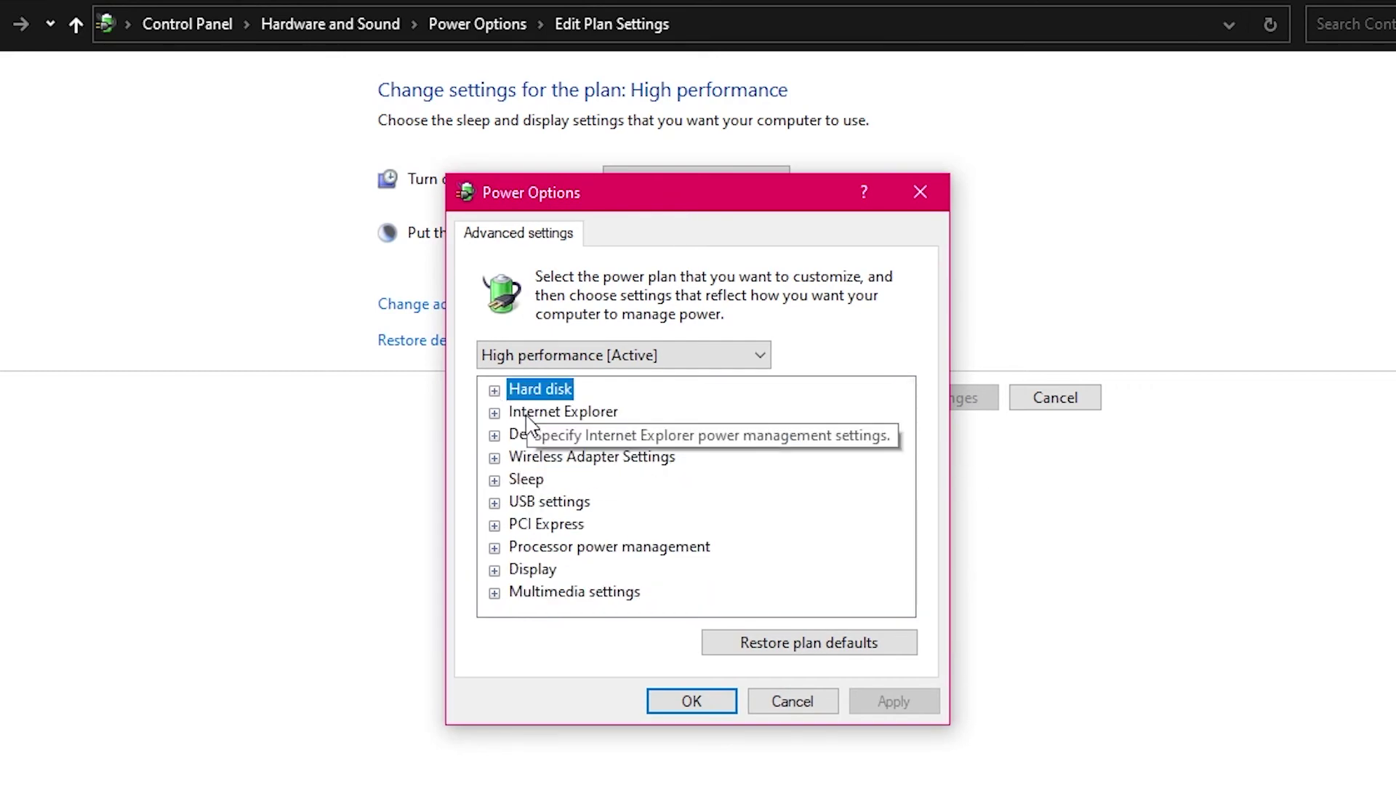
left_click(495, 505)
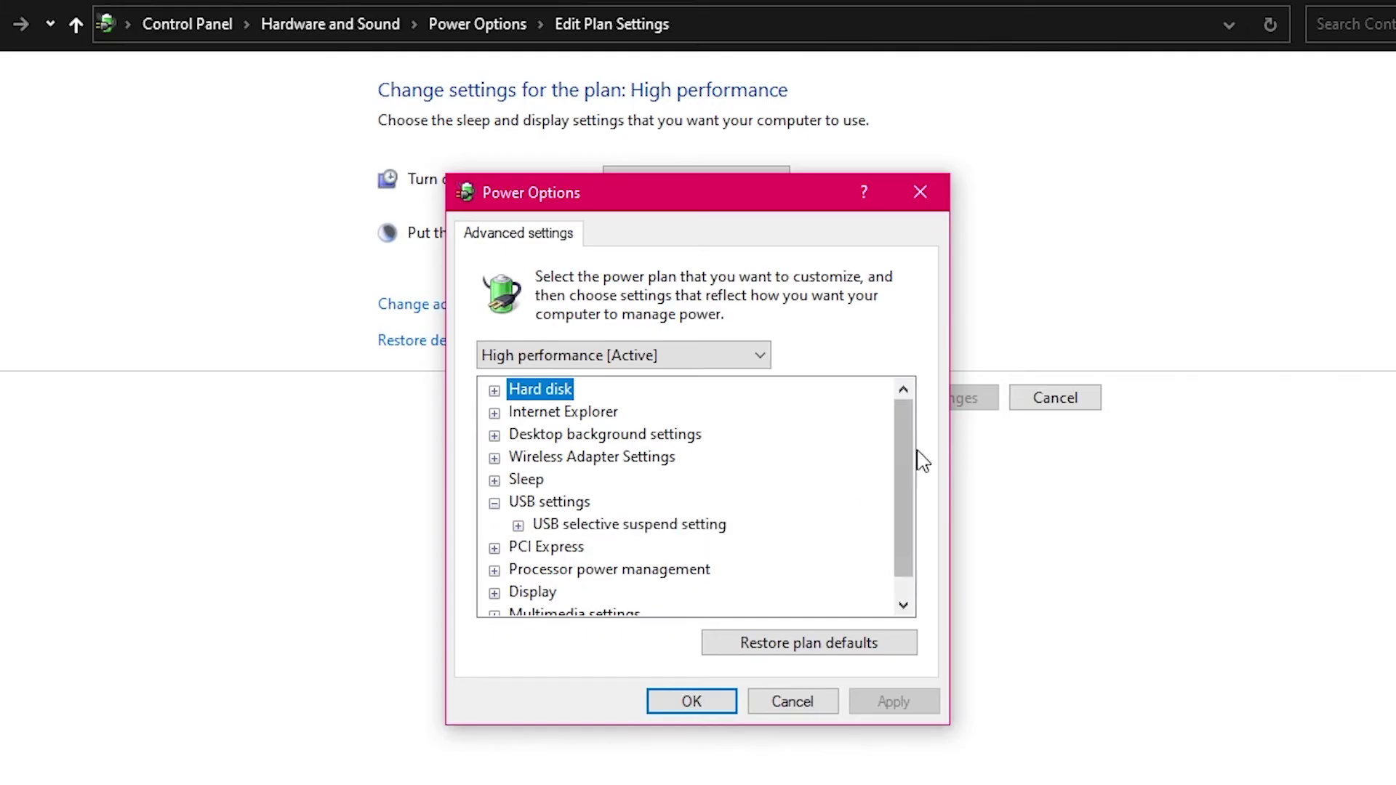
left_click(517, 526)
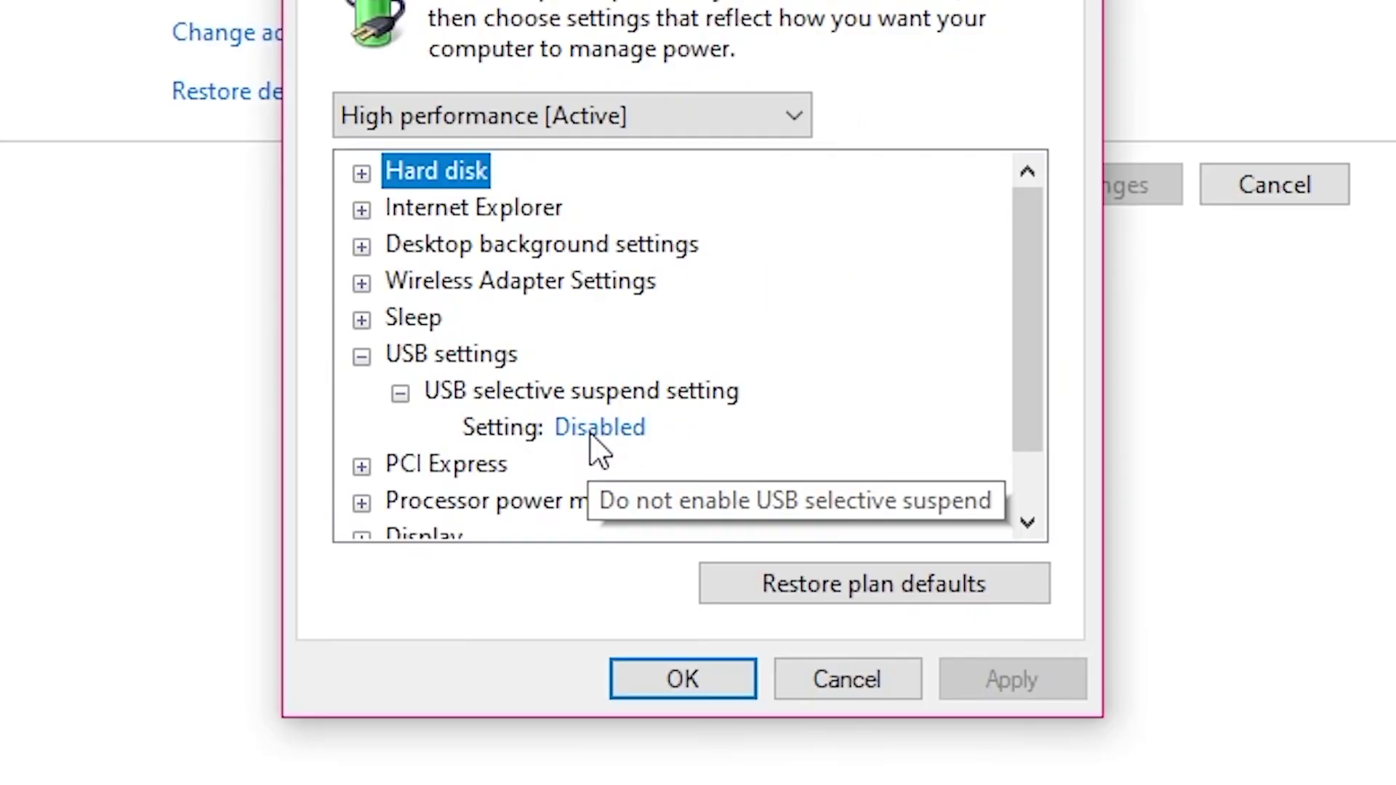
- Set the USB selective suspend setting to Disabled
left_click(591, 436)
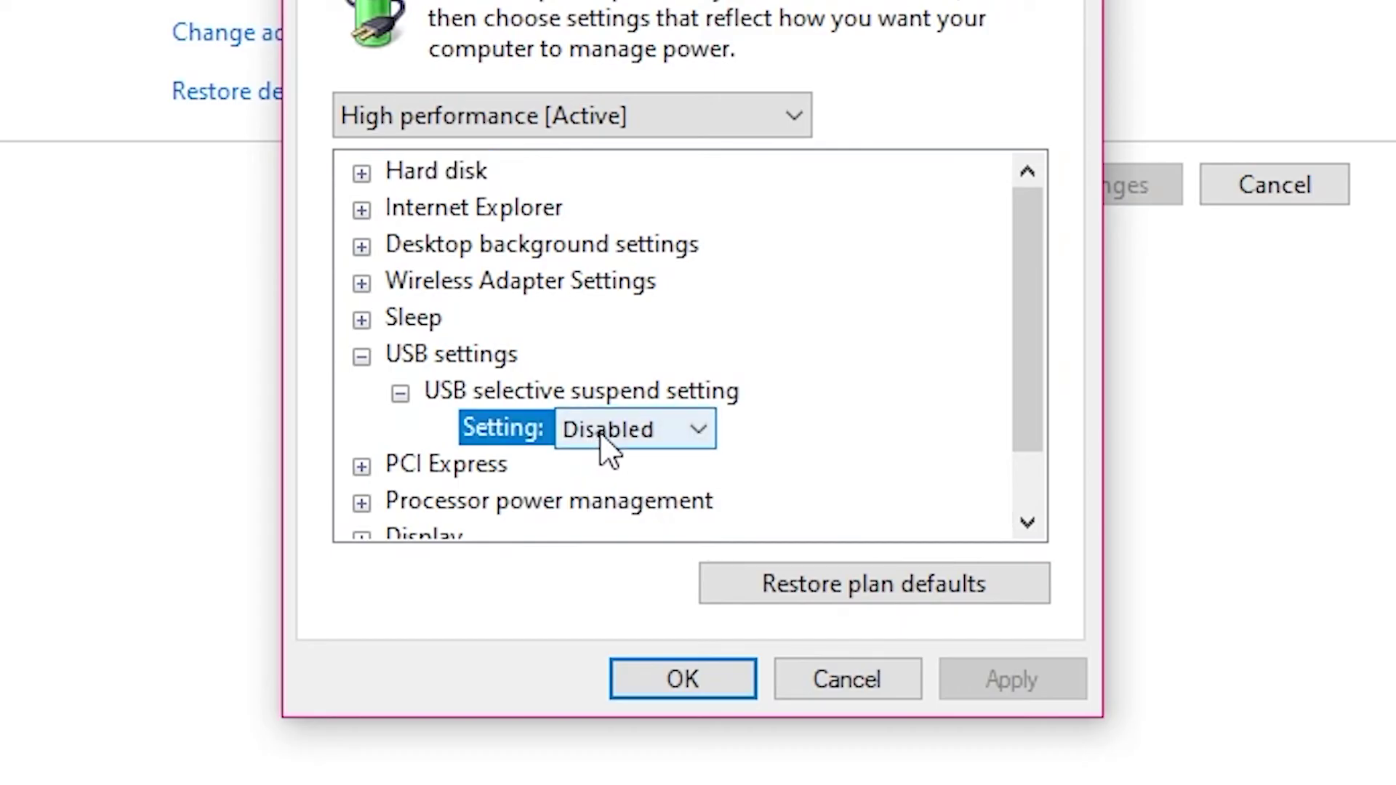
left_click(700, 433)
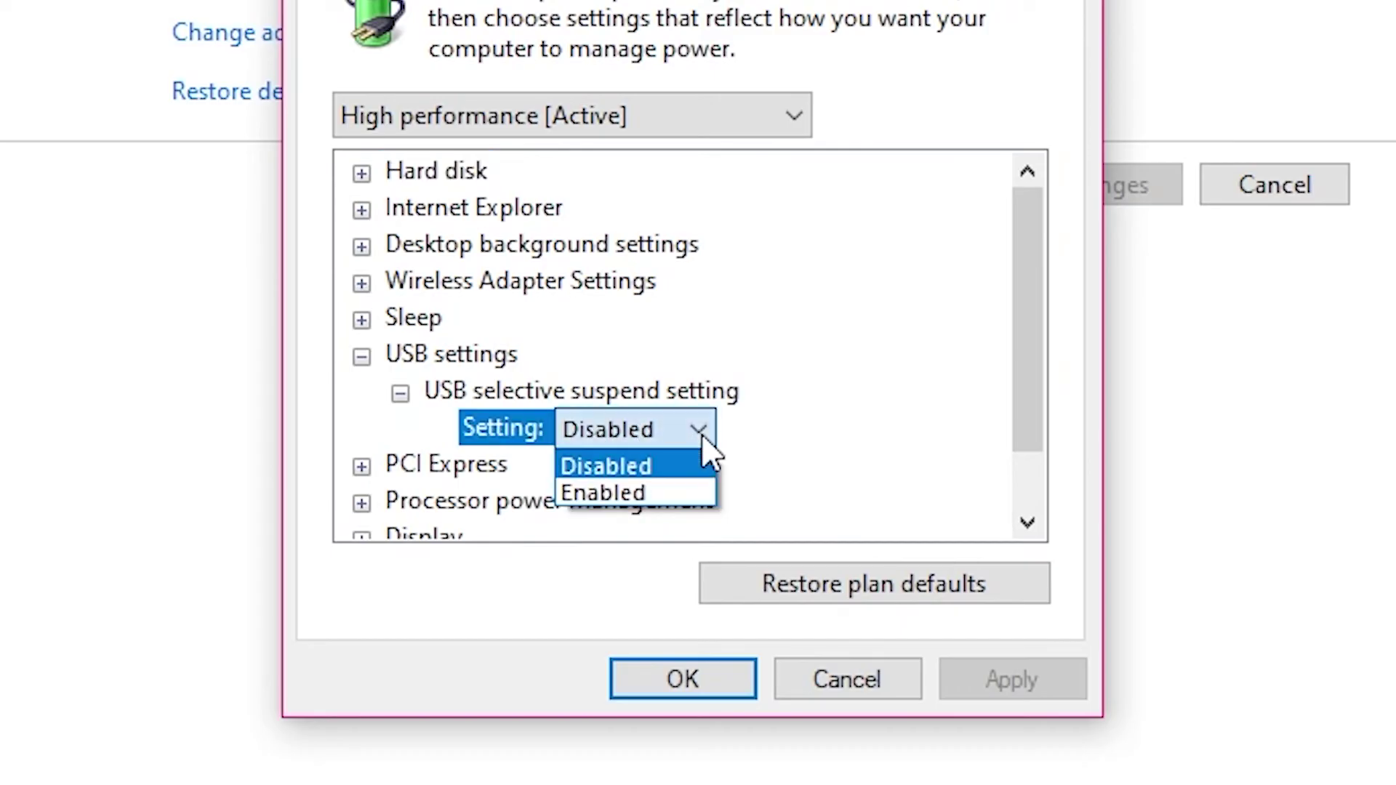
left_click(664, 485)
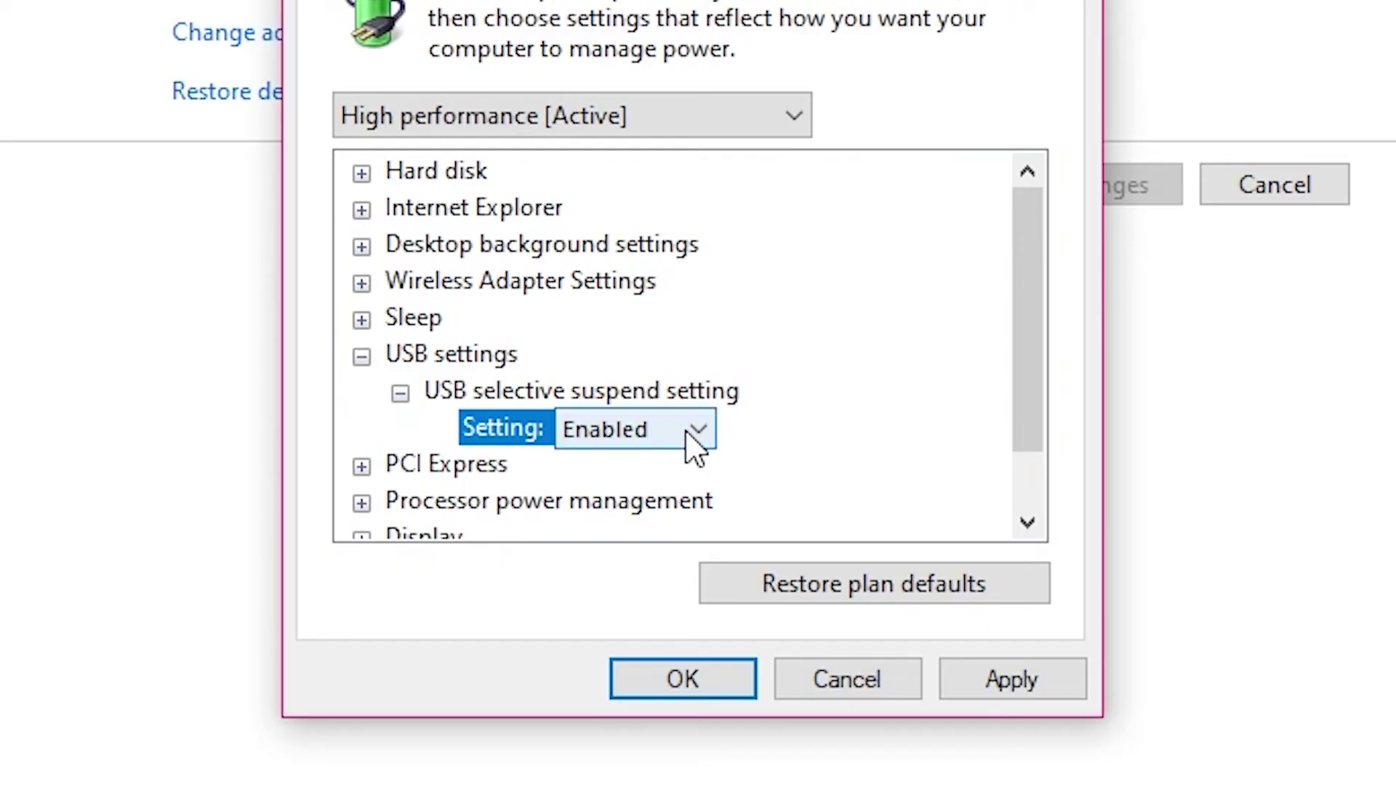
left_click(691, 436)
left_click(654, 465)
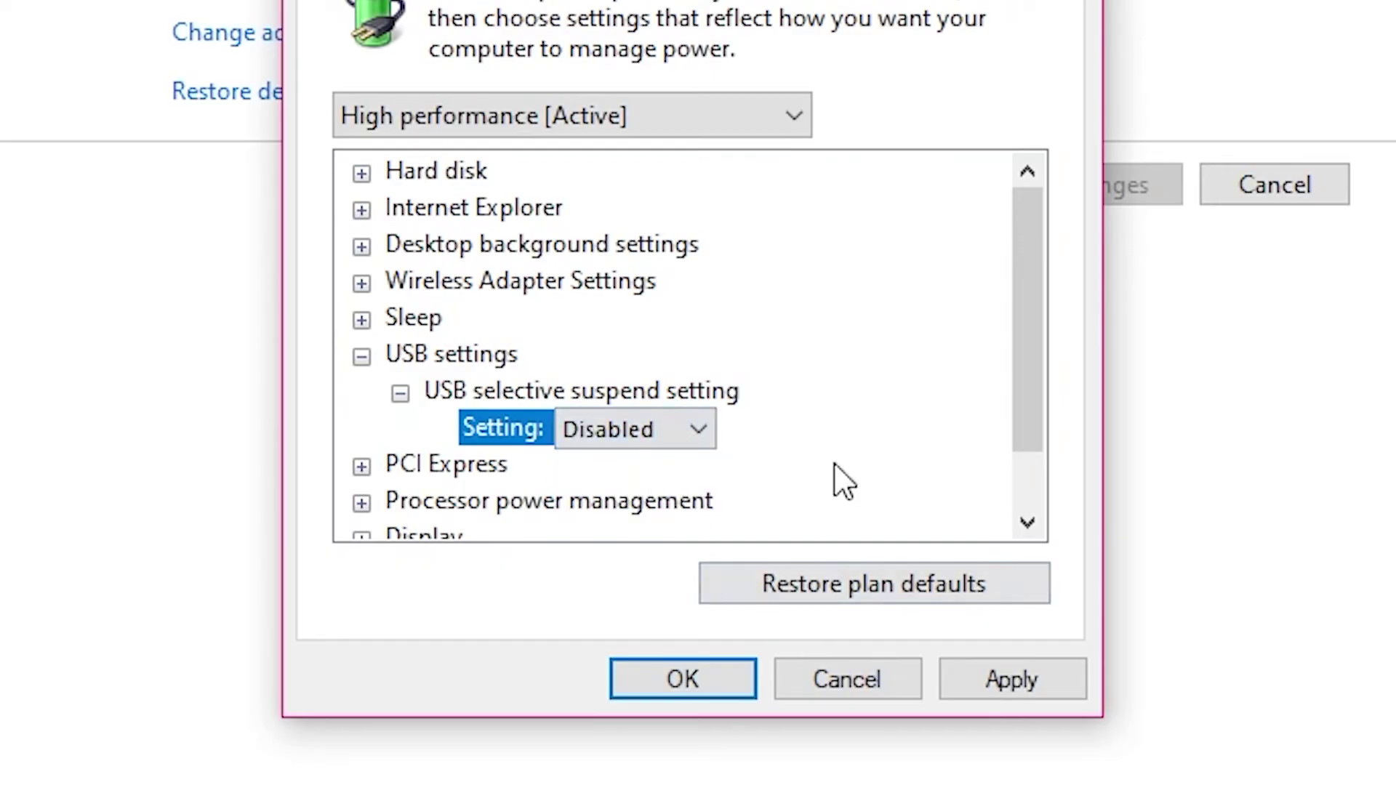
- Confirm the advanced power settings with OK
left_click(1023, 686)
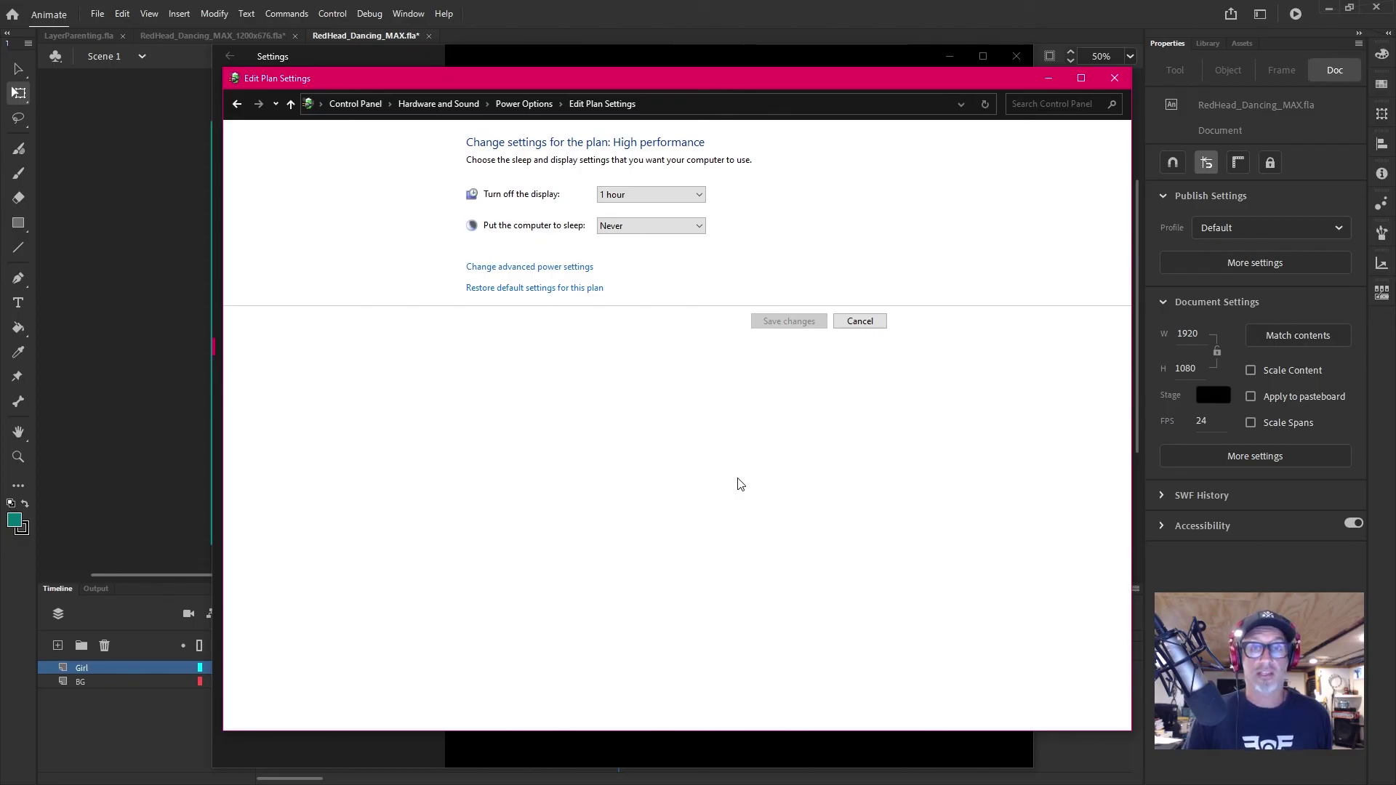
- Close the plan settings and Windows Settings windows, then start a new Animate document with Ctrl+N
left_click(1114, 79)
left_click(1007, 65)
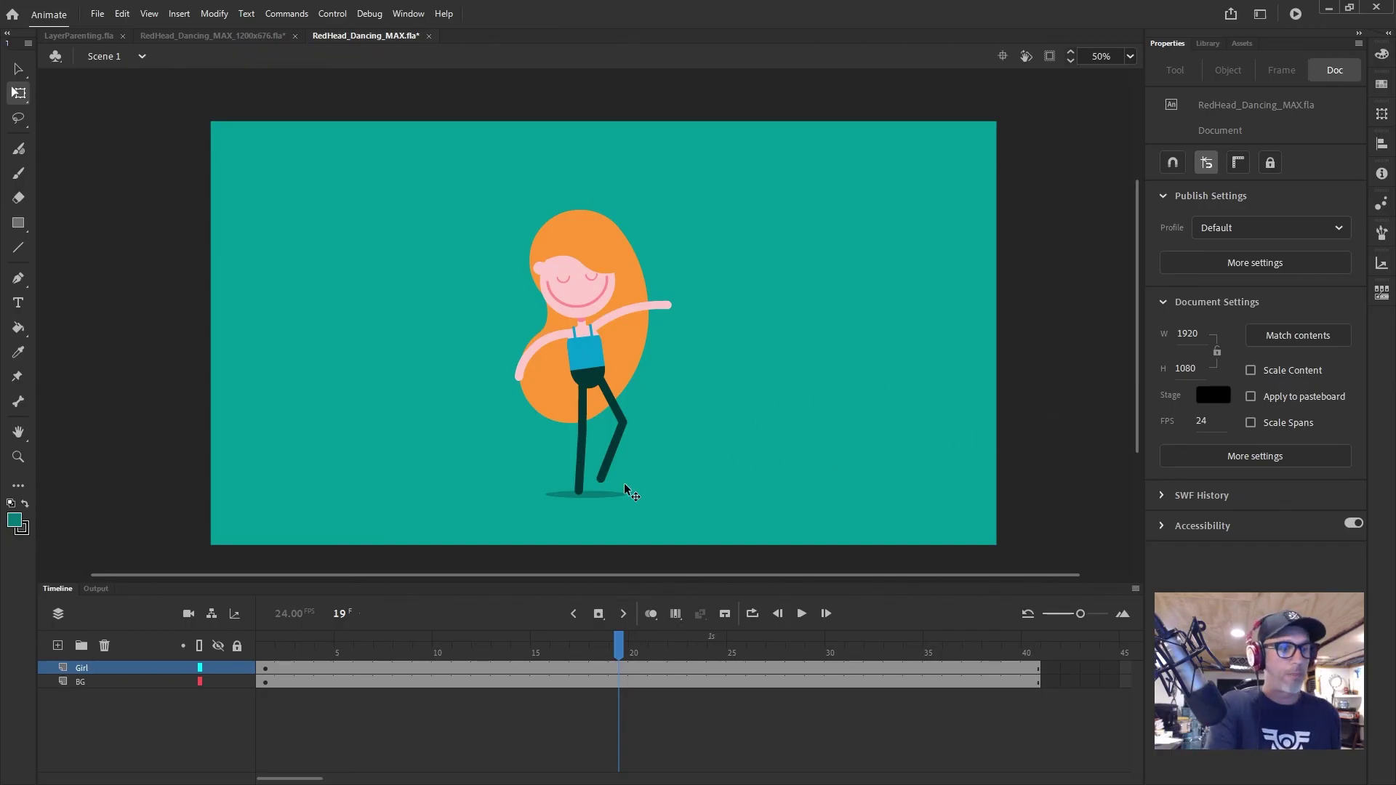
left_click(97, 14)
key("Escape")
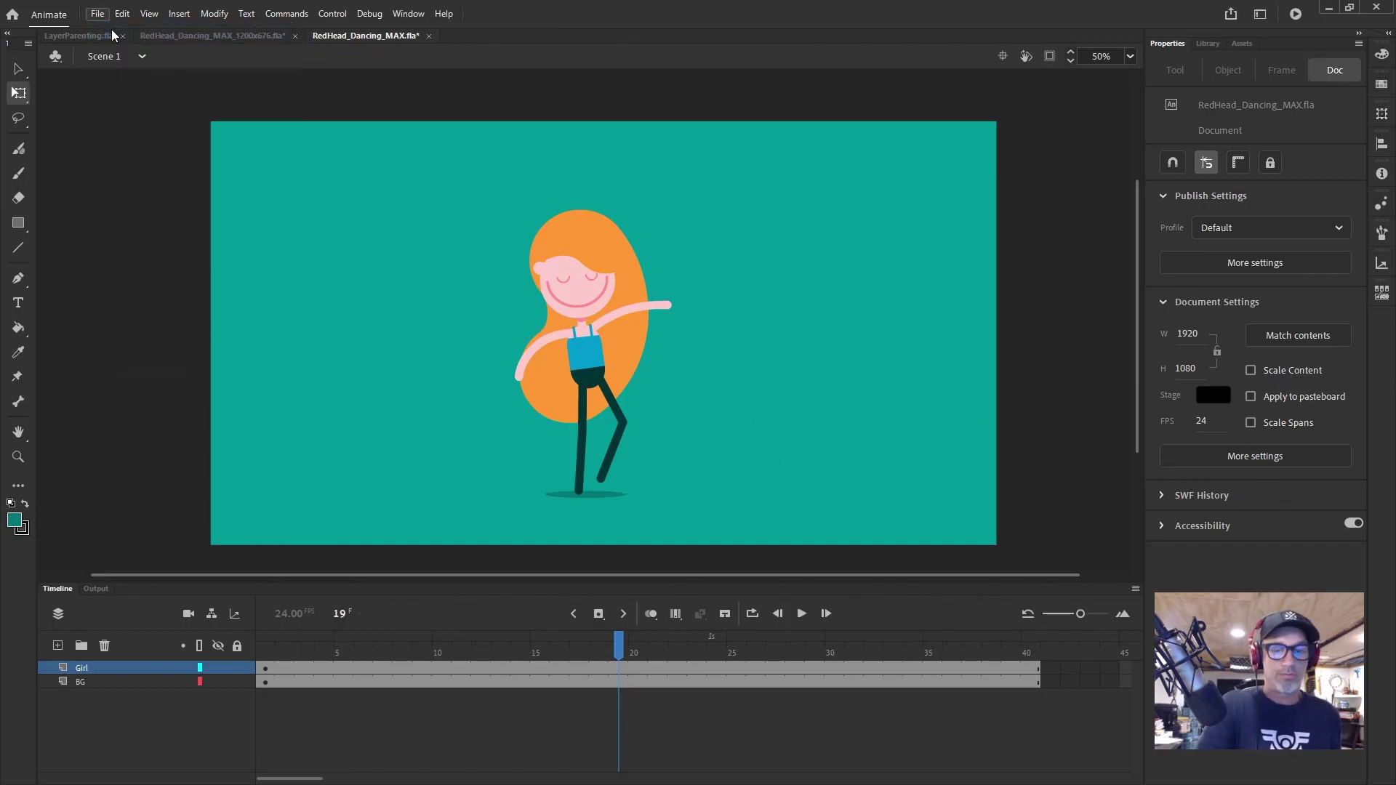
key("ctrl+n")
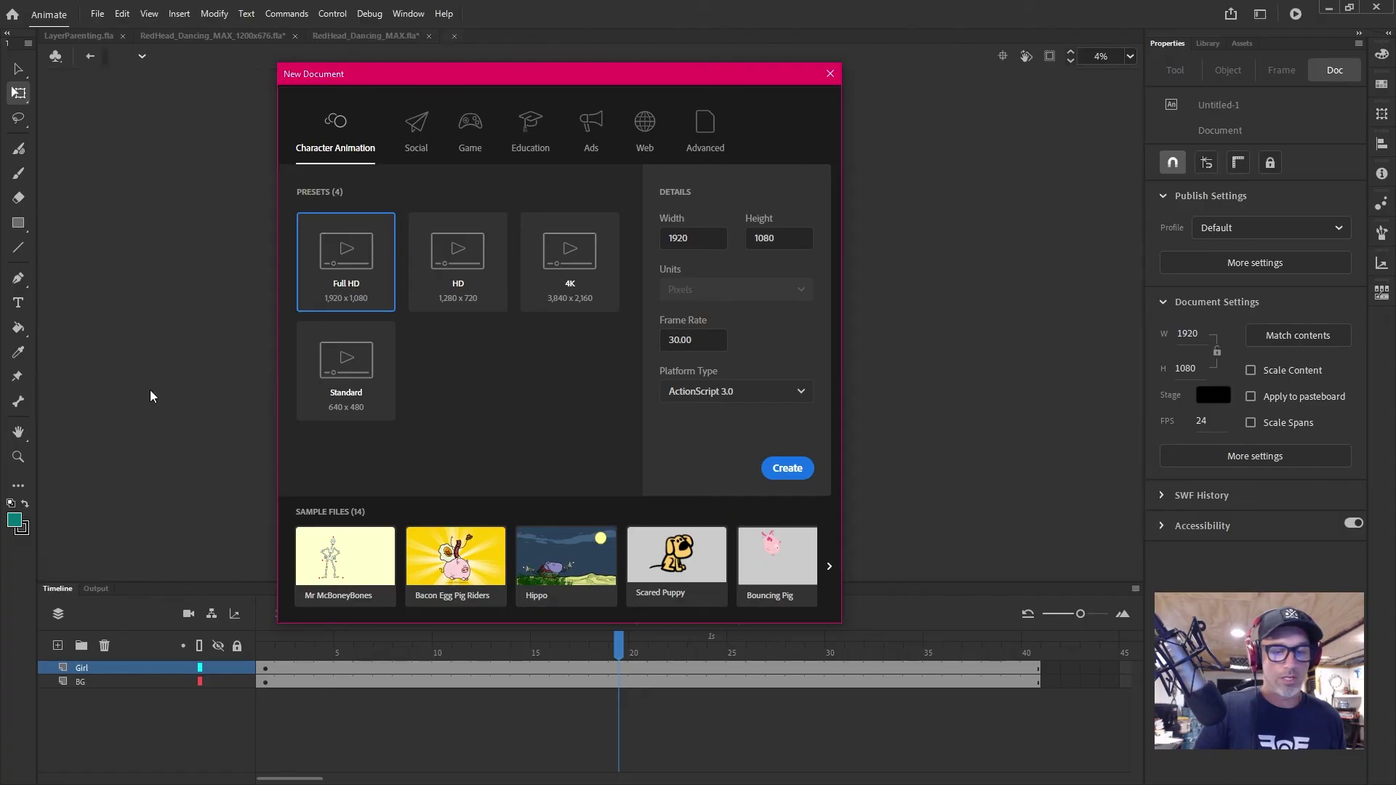